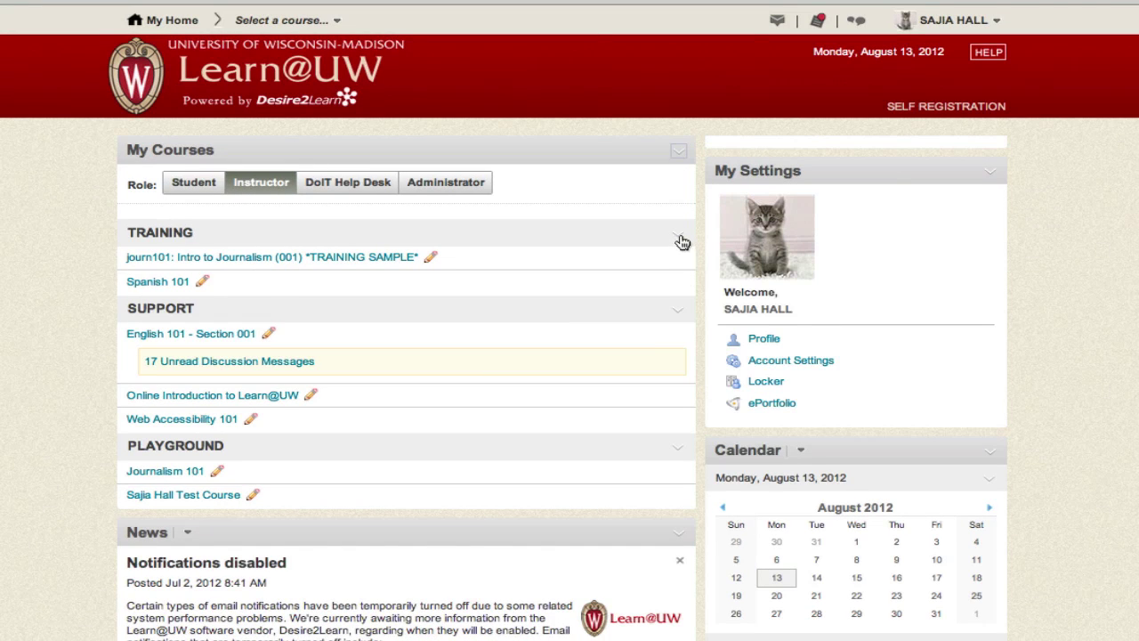
Open the Journalism 101 course under PLAYGROUND in My Courses, after toggling the TRAINING group.
left_click(678, 235)
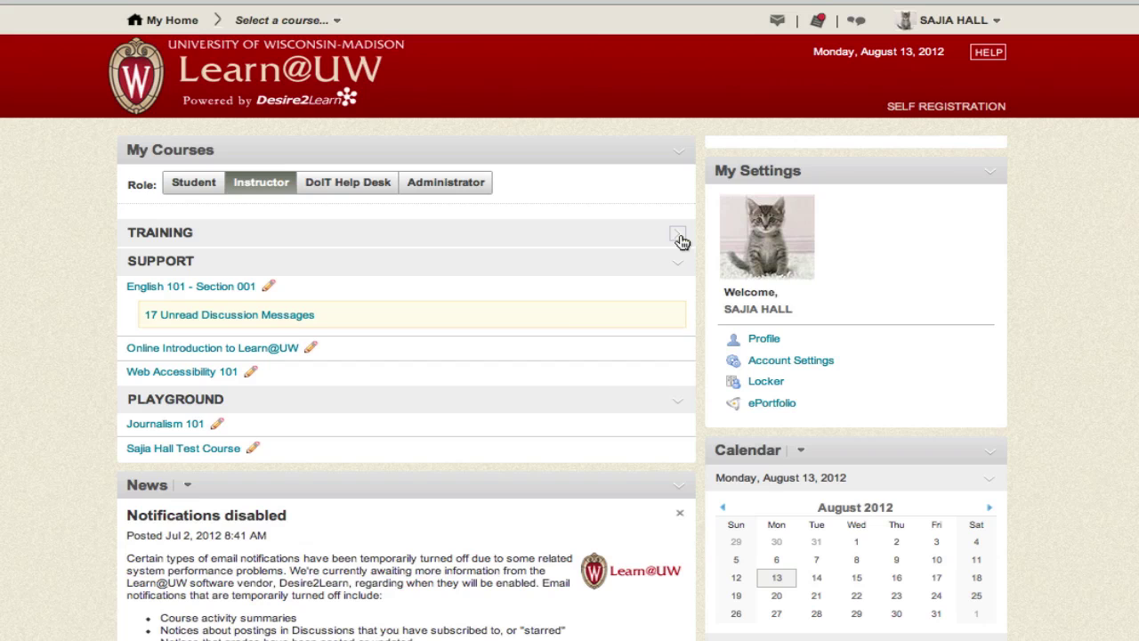
left_click(679, 237)
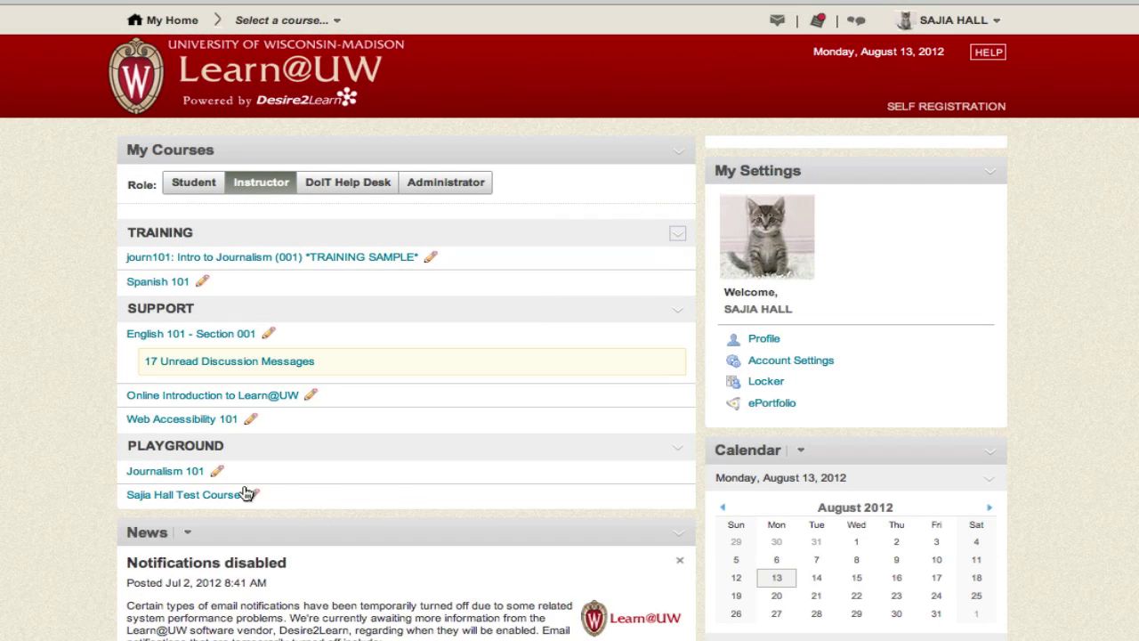
left_click(177, 474)
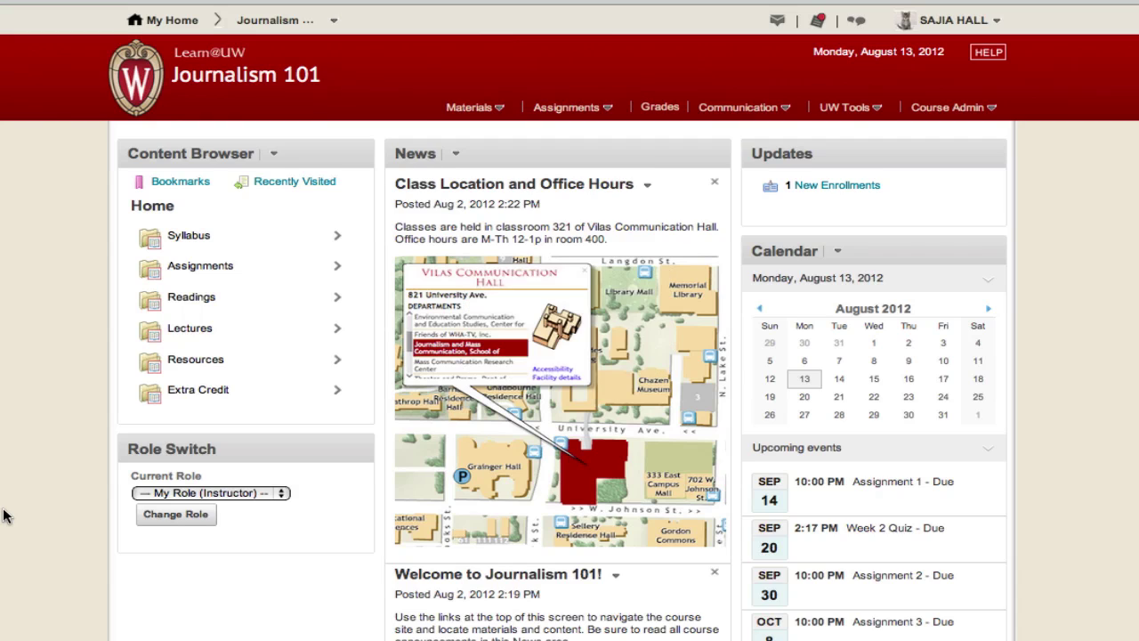
Go to Materials > Content to list the syllabus, assignments and readings modules.
left_click(496, 110)
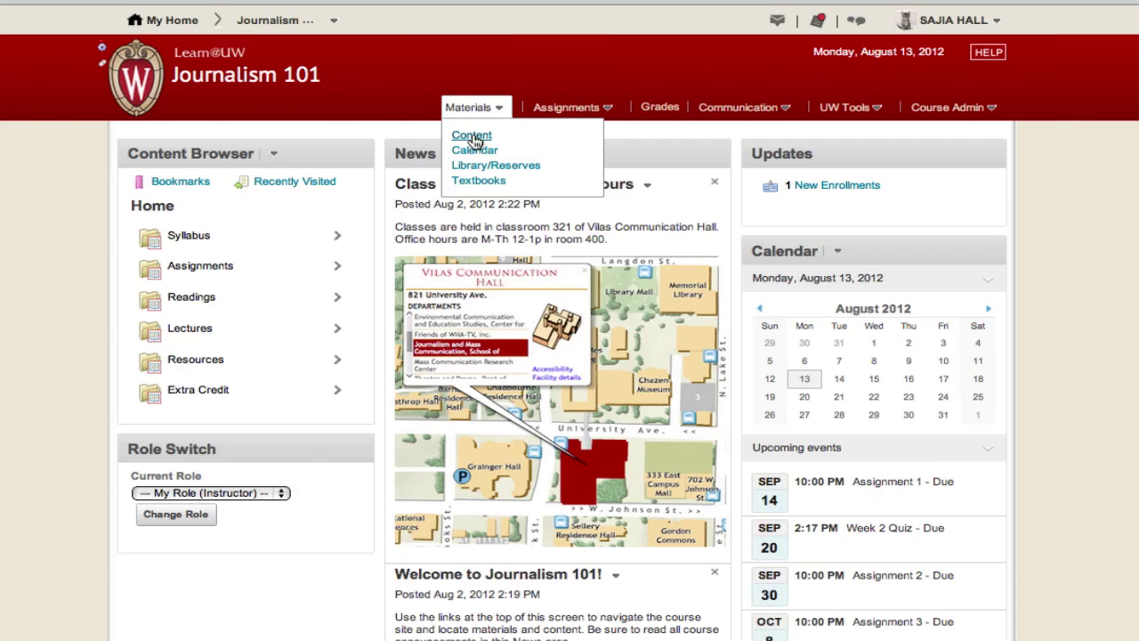
left_click(472, 138)
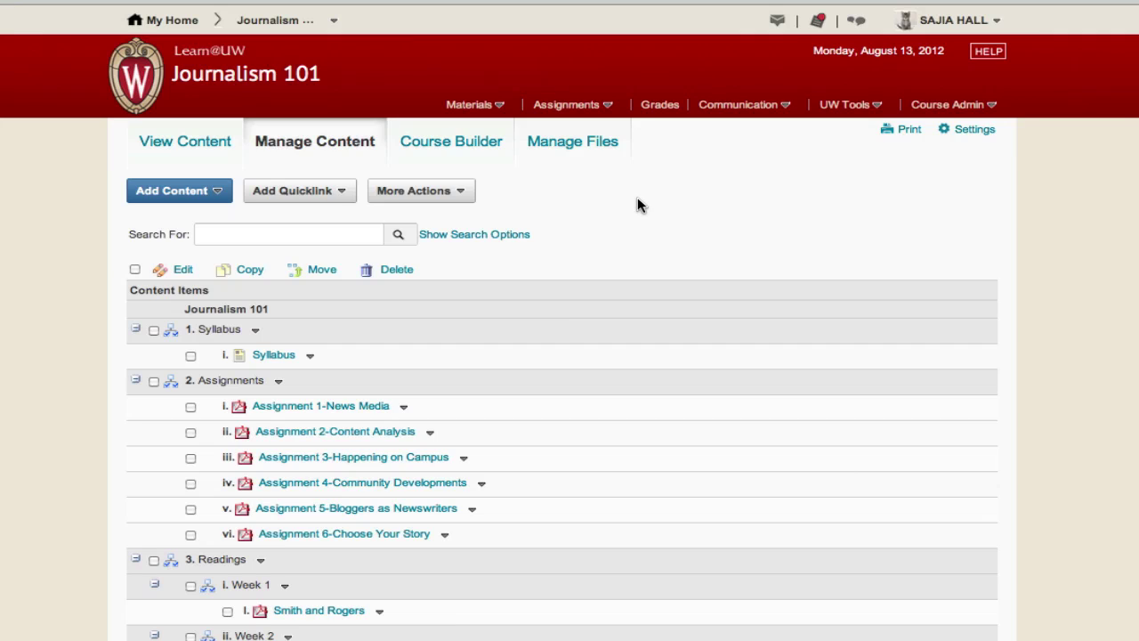
Go to Communication > Discussion to view the Class Introductions and Questions About Assignments forums.
left_click(786, 107)
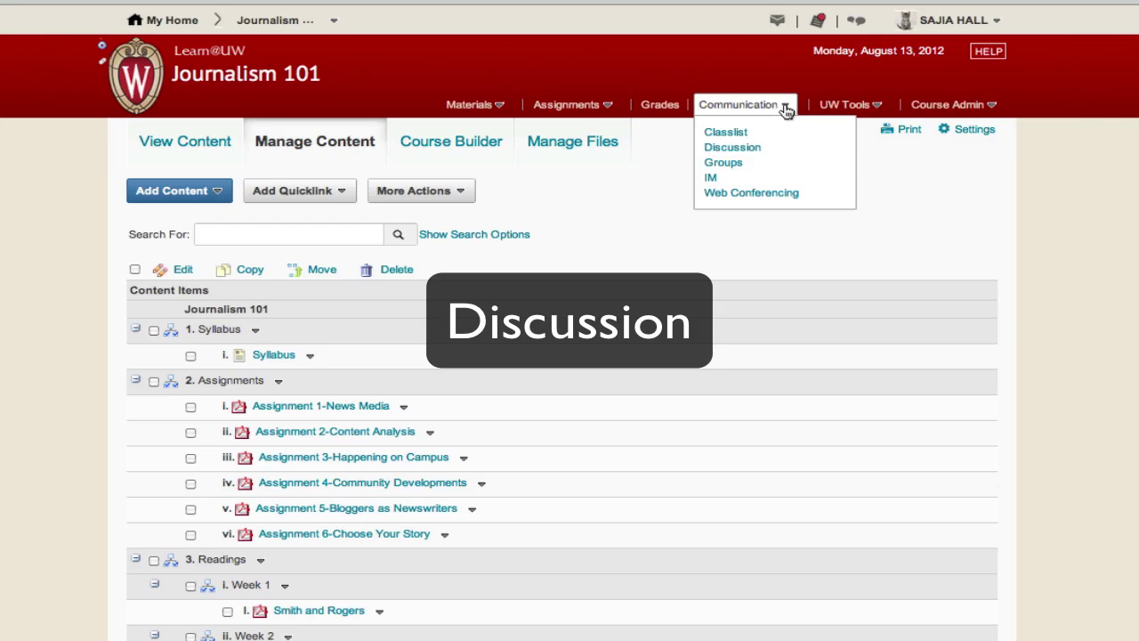
left_click(745, 149)
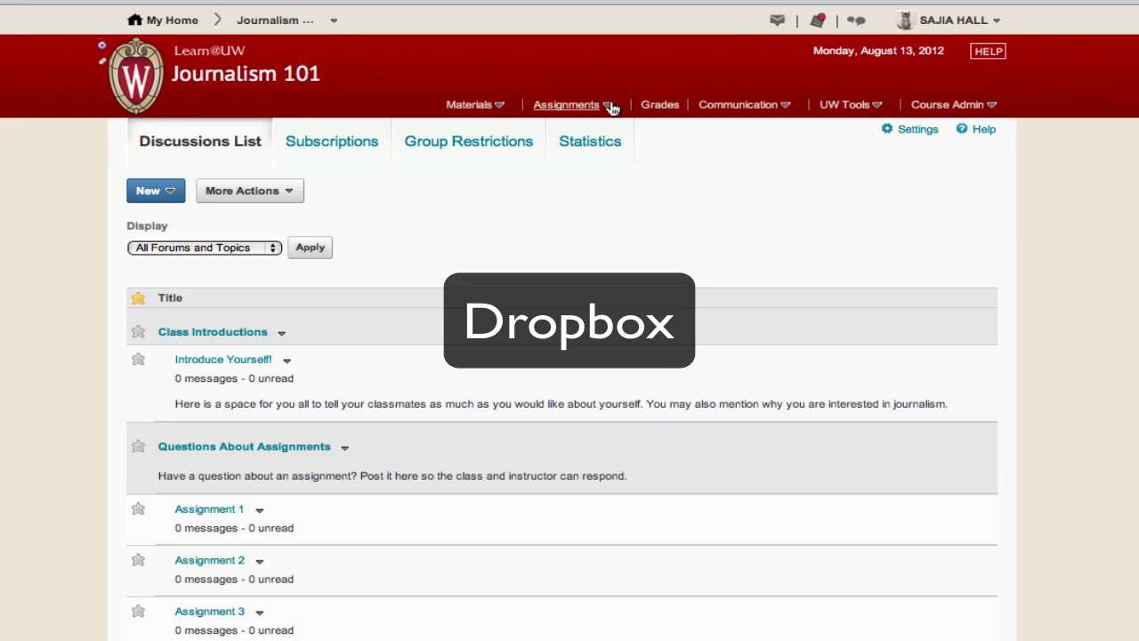
Go to Assignments > Dropbox to view the six assignment dropbox folders.
left_click(609, 105)
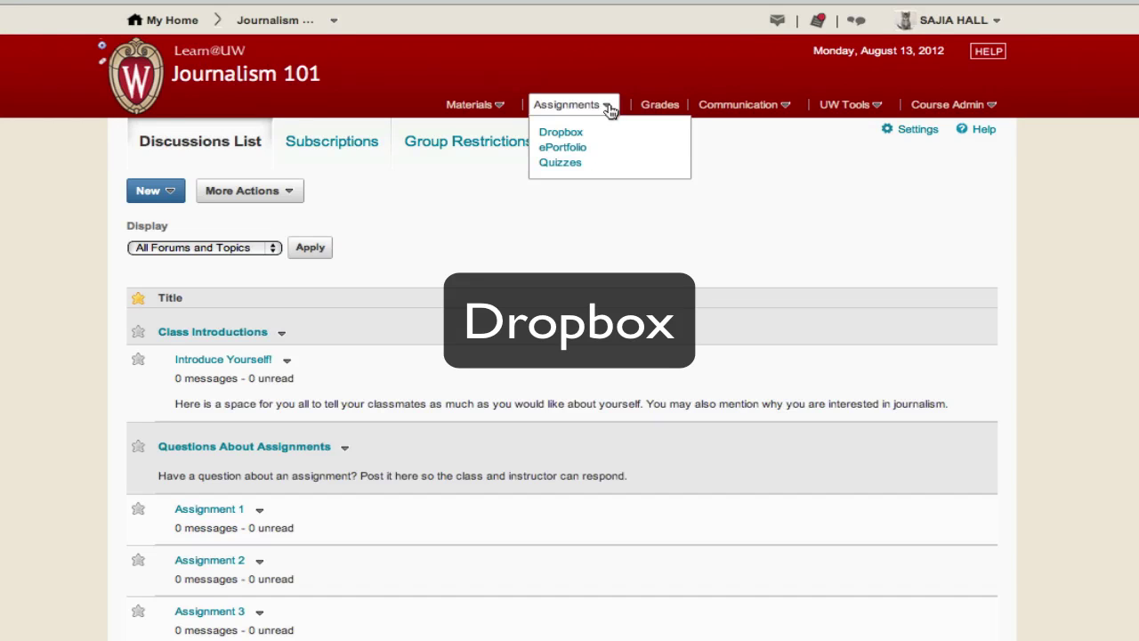
left_click(577, 133)
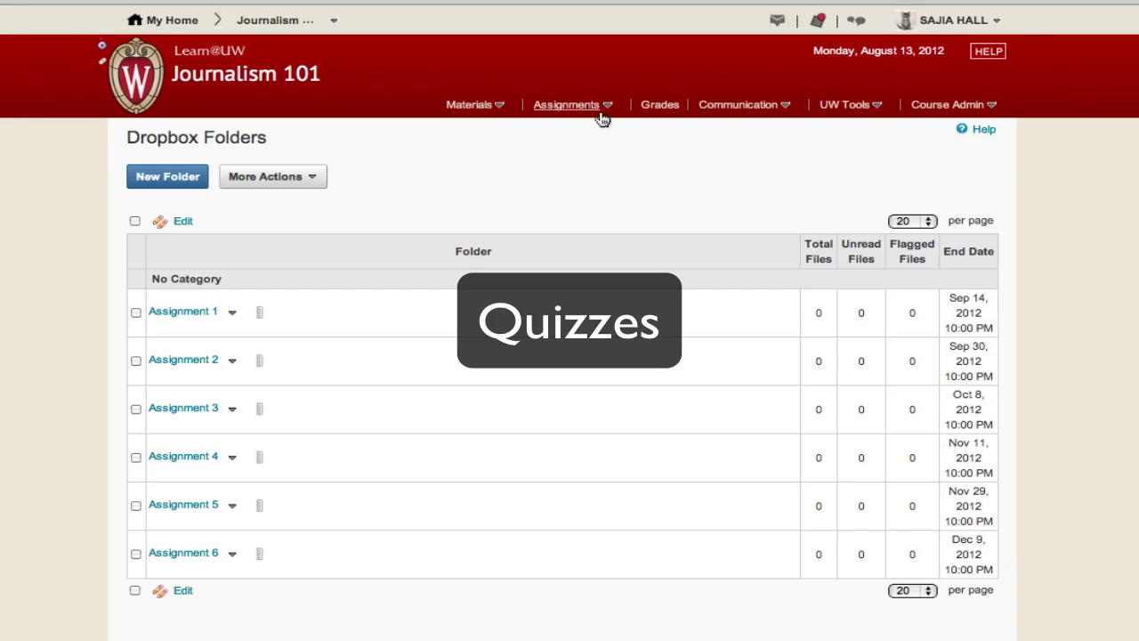
Go to Assignments > Quizzes to view the Week 2, 6 and 11 quizzes.
left_click(611, 107)
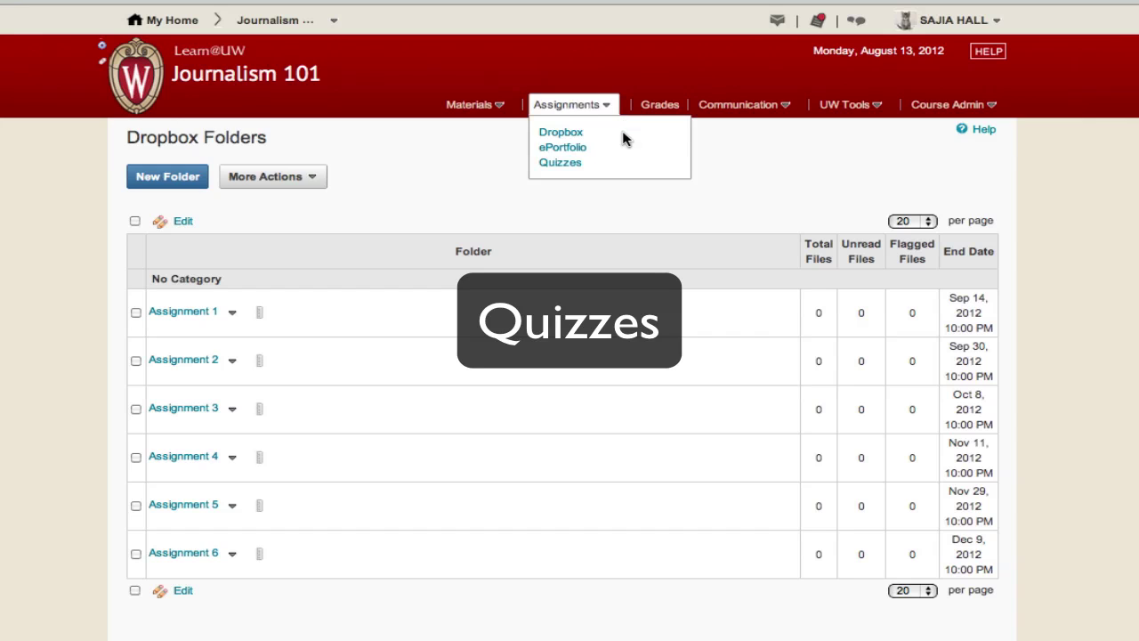
left_click(568, 166)
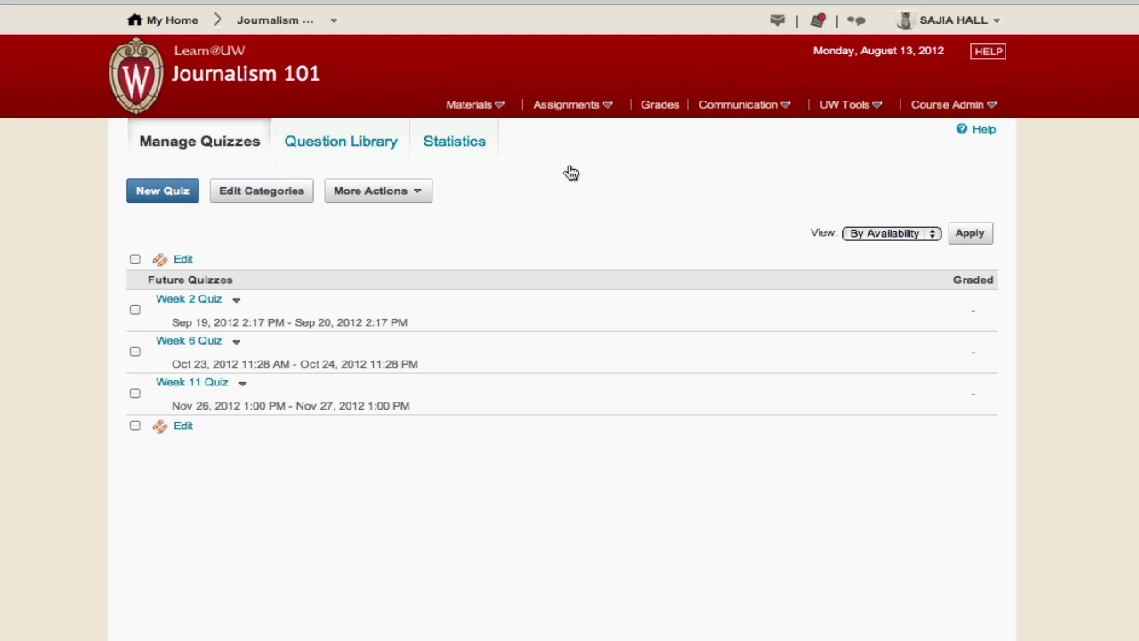
View the Grades page showing students' quiz and assignment scores.
left_click(661, 107)
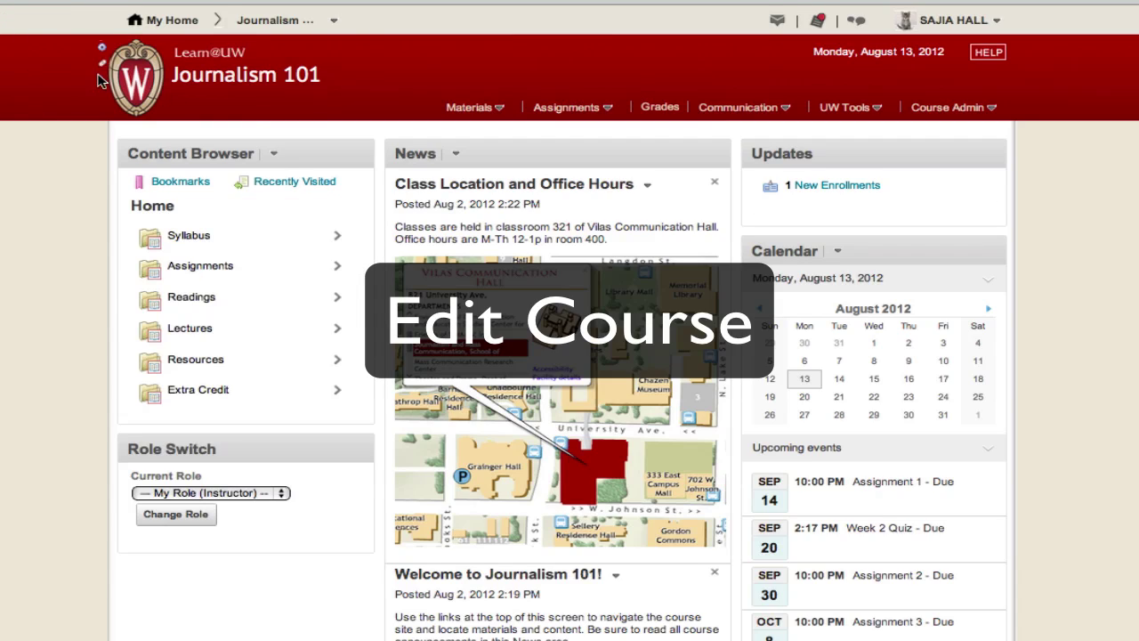
Open Course Admin > Edit Course and scroll through the administration tools.
left_click(991, 108)
left_click(908, 151)
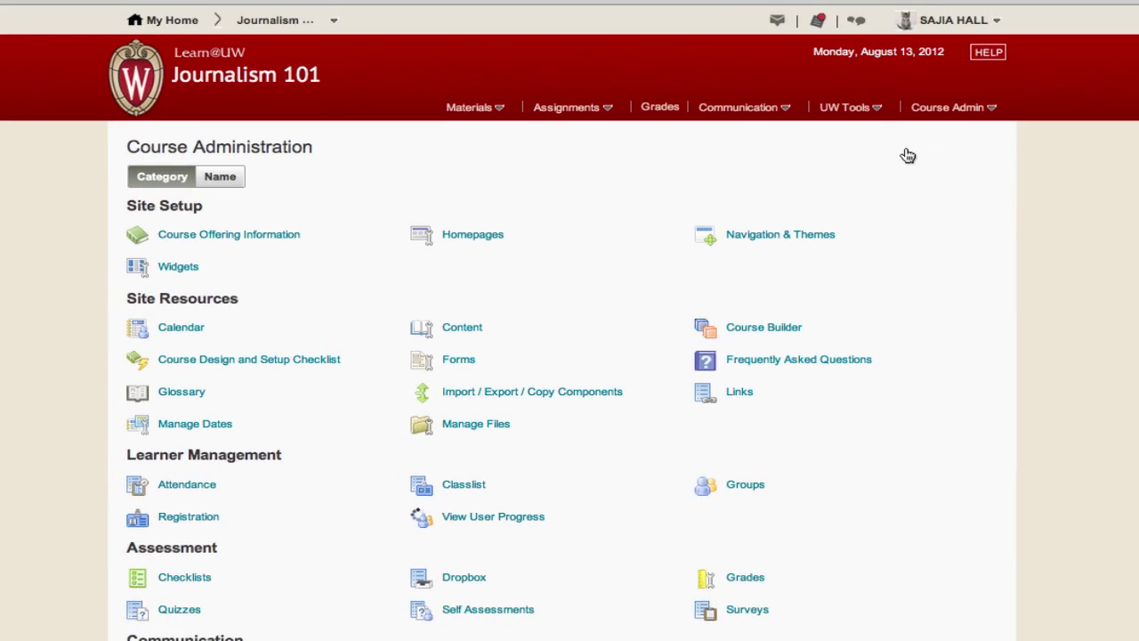
scroll(907, 155, "down", 1)
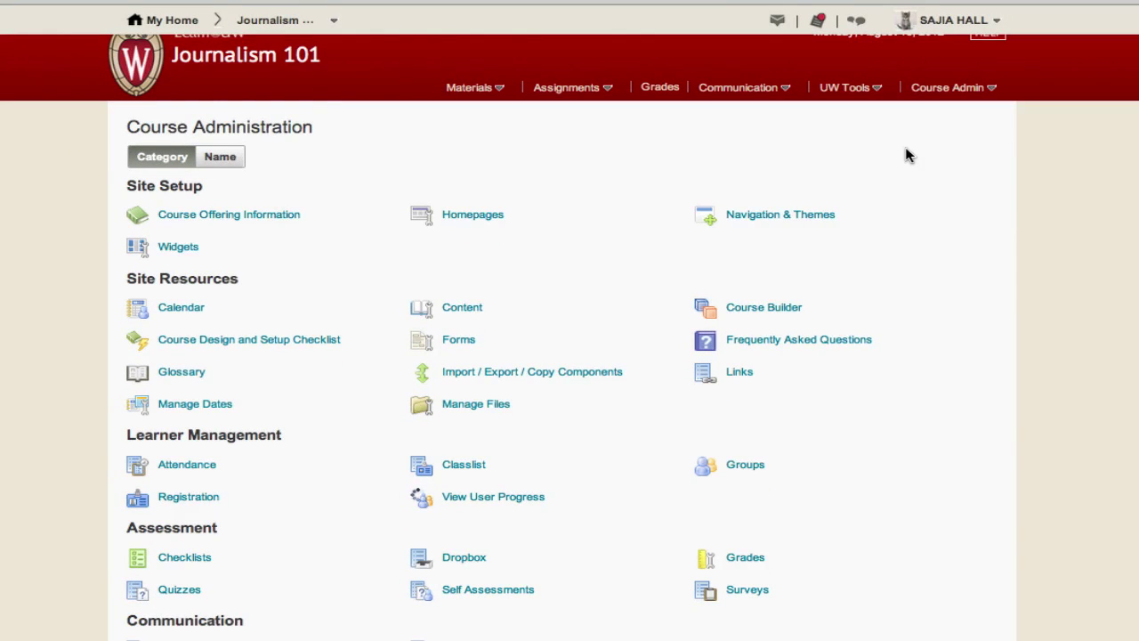